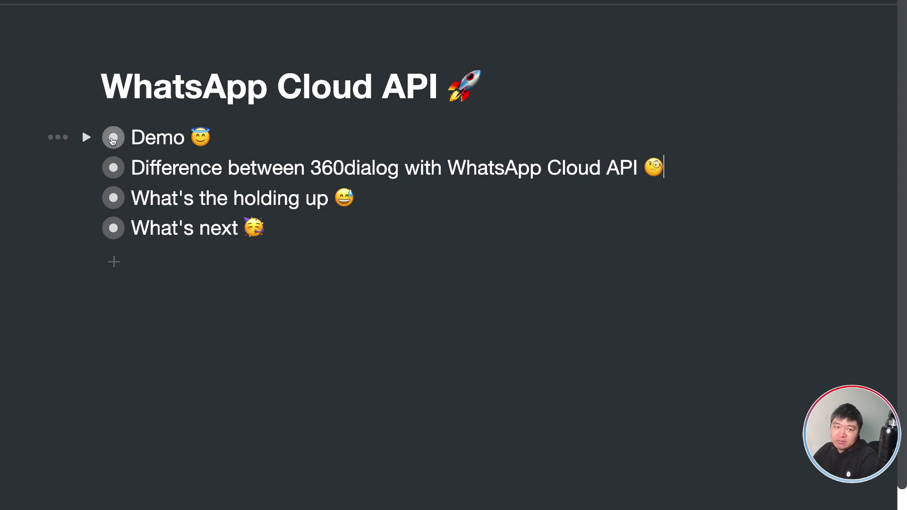
Expand the Demo notes, then start connecting a WhatsApp Business account from UChat's WhatsApp Cloud page.
{"action": "left_click", "coordinate": [114, 138]}
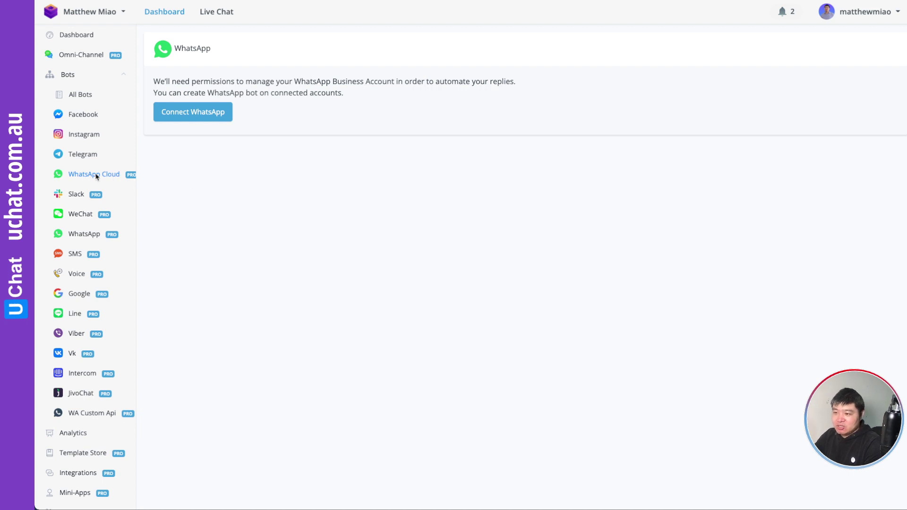
{"action": "left_click", "coordinate": [193, 115]}
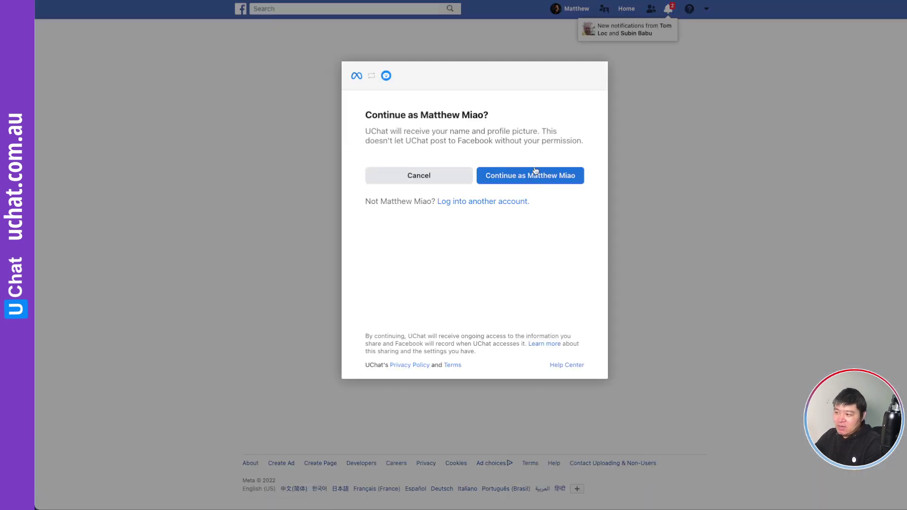
Authorise UChat with the signed-in Facebook account and accept the existing link.
{"action": "left_click", "coordinate": [542, 177]}
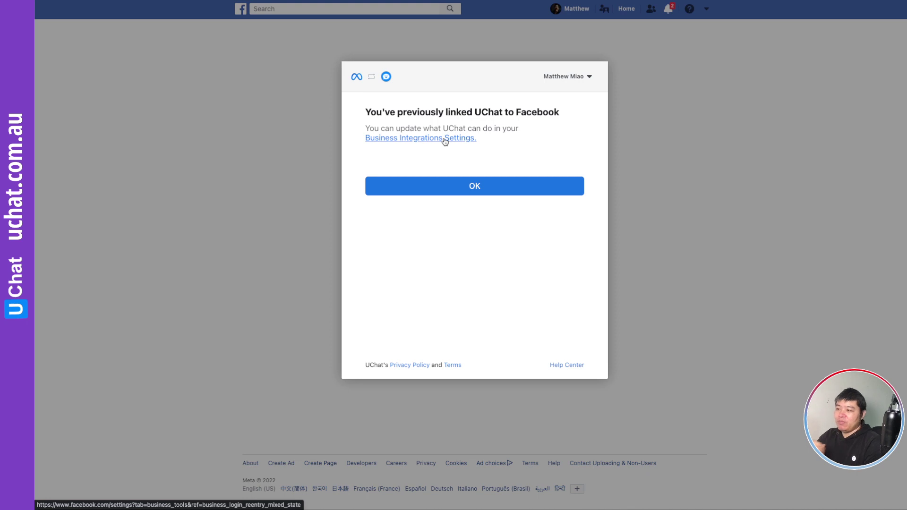
{"action": "left_click", "coordinate": [479, 187]}
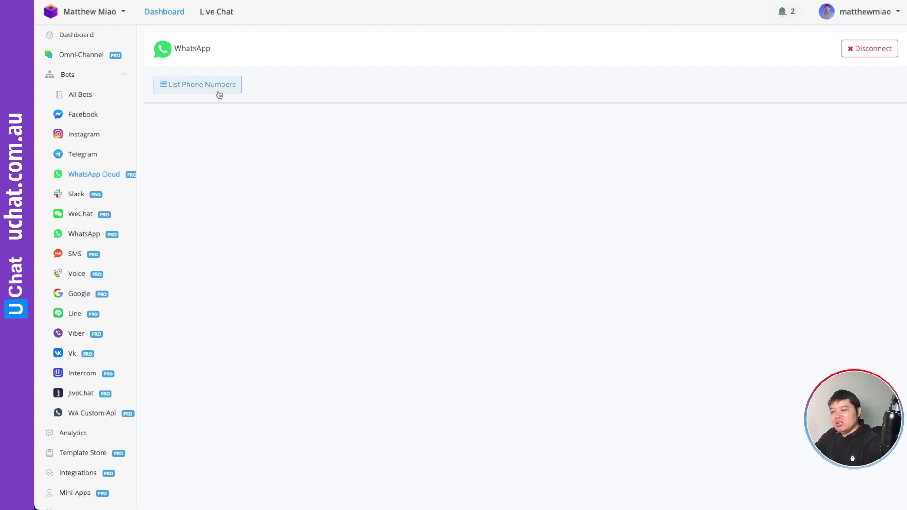
{"action": "left_click", "coordinate": [200, 89]}
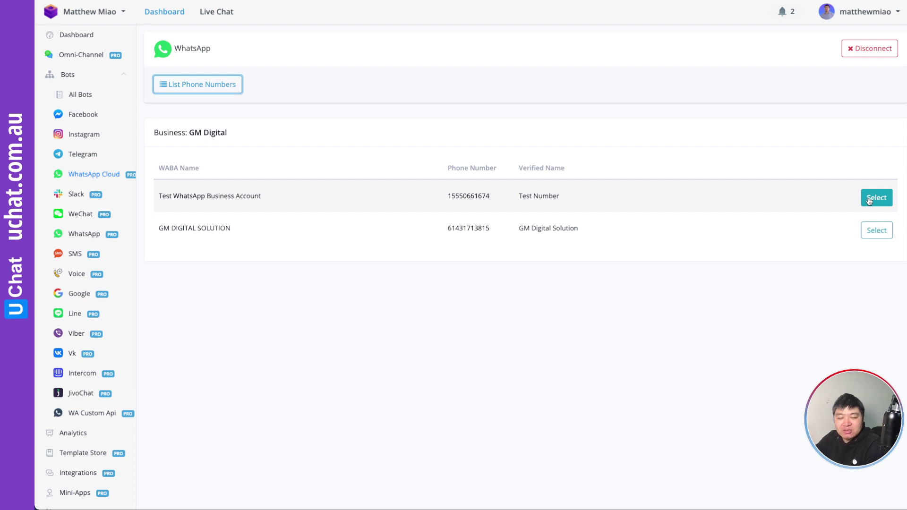
{"action": "left_click", "coordinate": [520, 196]}
{"action": "left_click_drag", "start_coordinate": [520, 197], "coordinate": [564, 199]}
{"action": "left_click", "coordinate": [572, 200]}
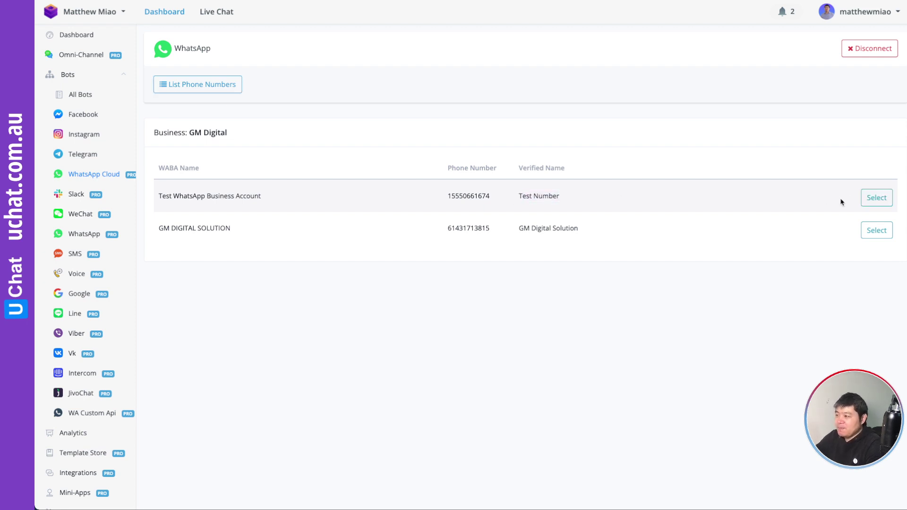
{"action": "left_click", "coordinate": [872, 199]}
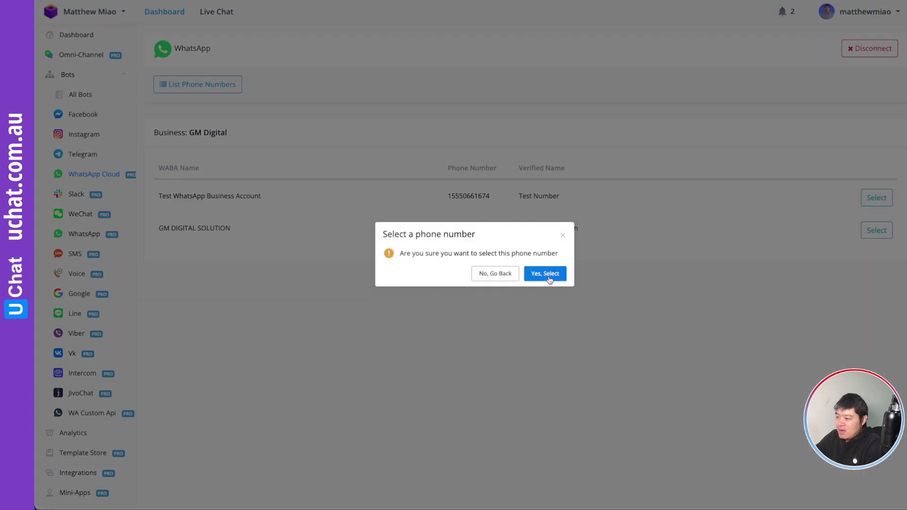
{"action": "left_click", "coordinate": [547, 274]}
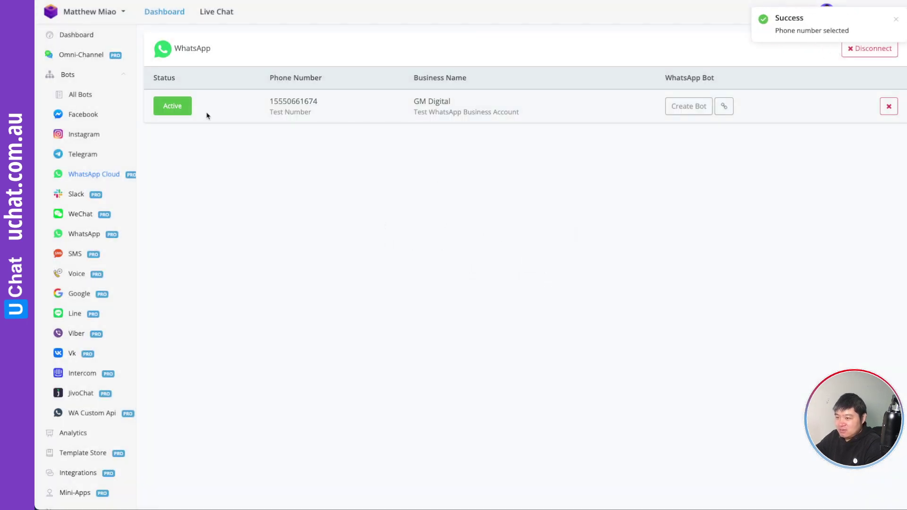
{"action": "left_click", "coordinate": [687, 107]}
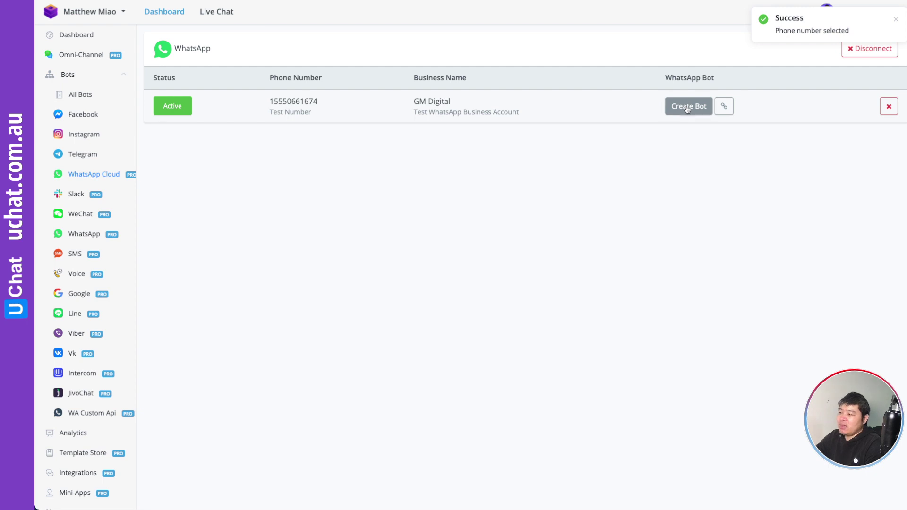
Create a blank-template bot, open Whatsapp_cloud Flow #3, then return to the account dashboard.
{"action": "left_click", "coordinate": [152, 161]}
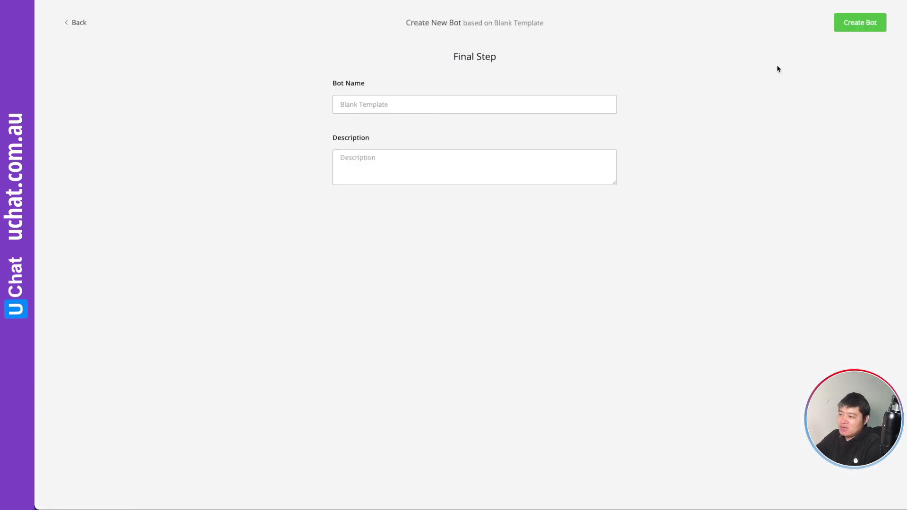
{"action": "left_click", "coordinate": [869, 24]}
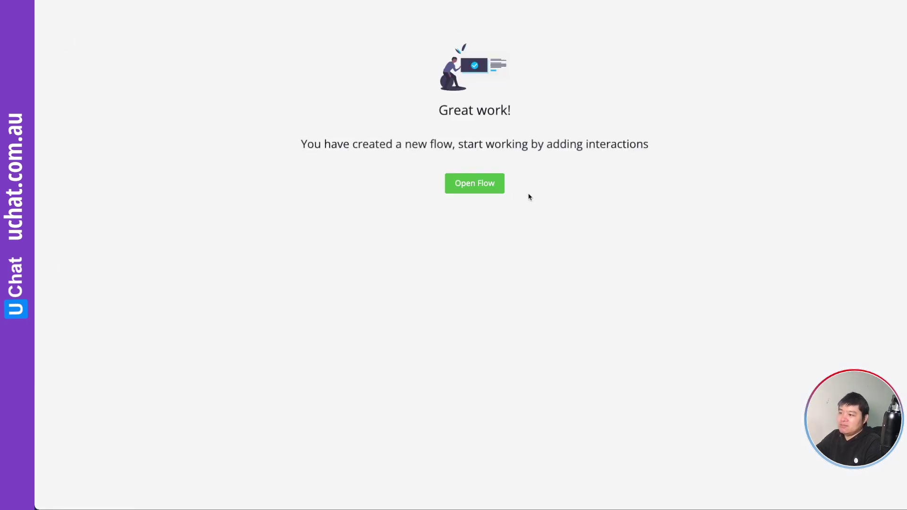
{"action": "left_click", "coordinate": [487, 186]}
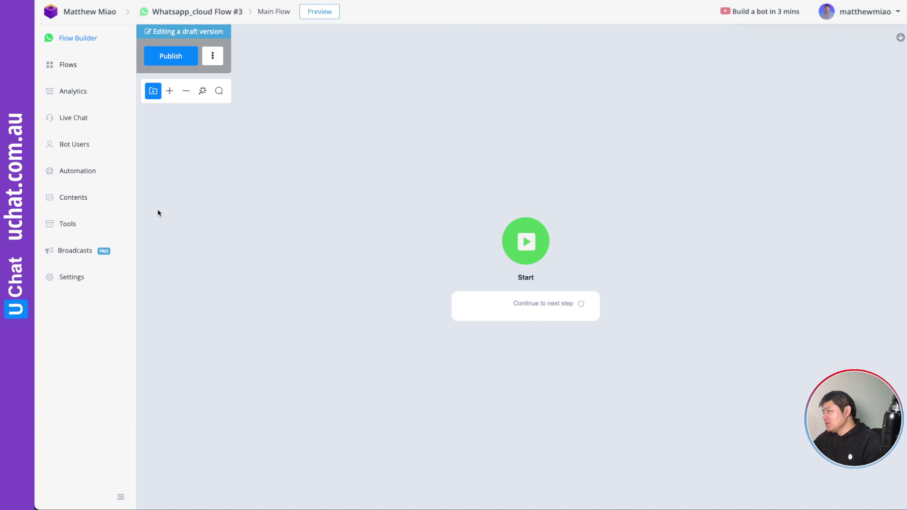
{"action": "left_click", "coordinate": [90, 15]}
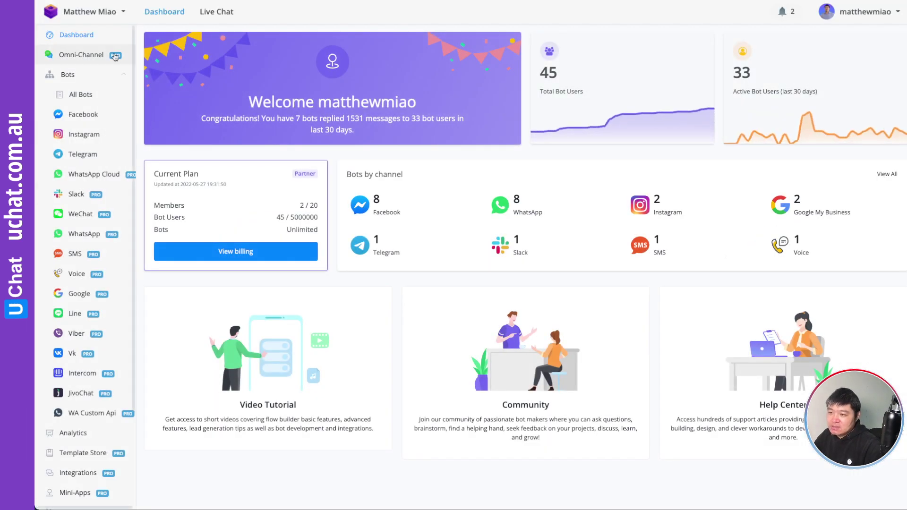
Switch to the Demo Account workspace and open the bot linked to the demo number.
{"action": "left_click", "coordinate": [118, 12]}
{"action": "left_click", "coordinate": [95, 155]}
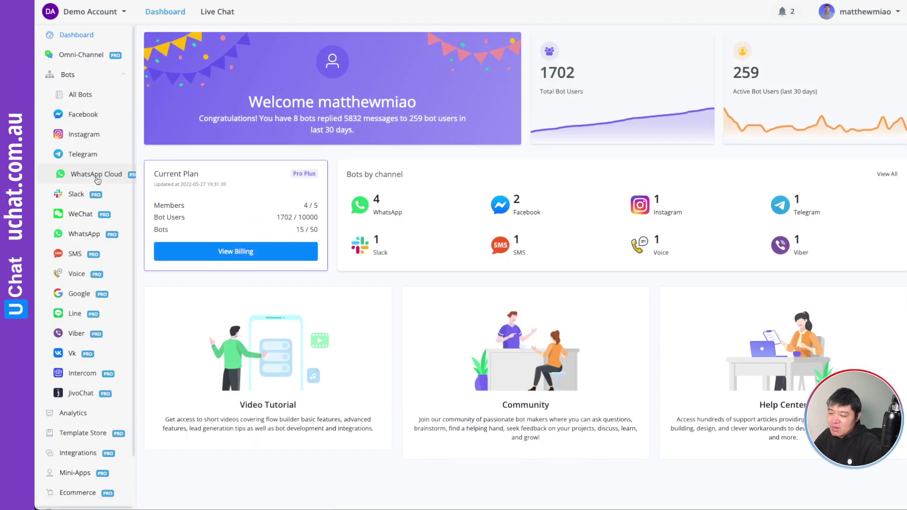
{"action": "left_click", "coordinate": [97, 179]}
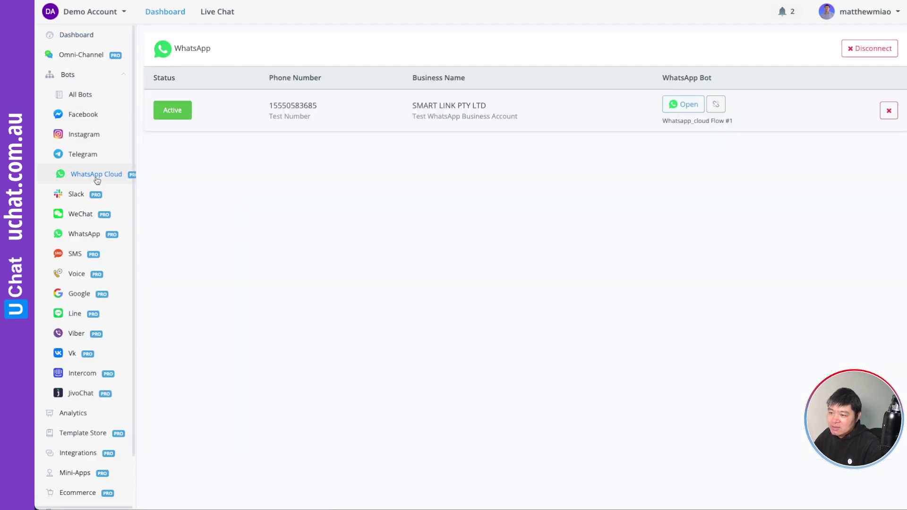
{"action": "left_click", "coordinate": [685, 104]}
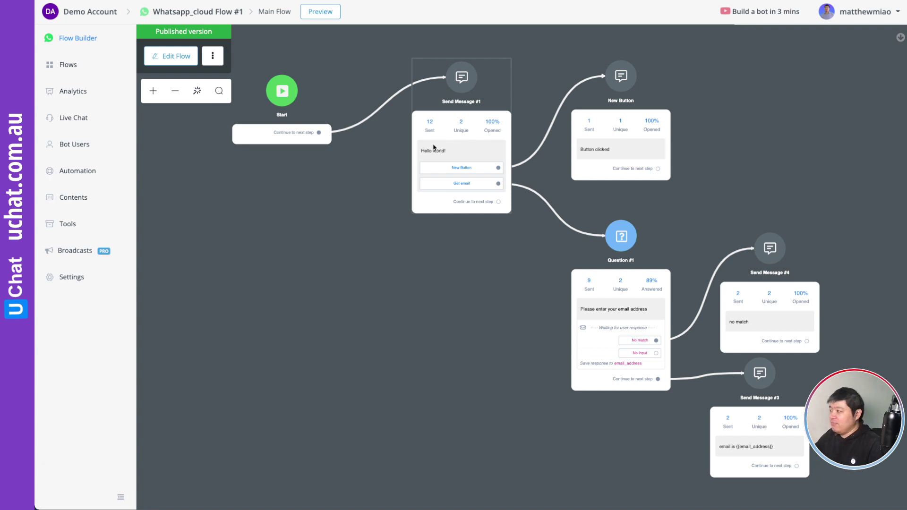
Pan the flow past the Question #1 branch and Button clicked card to the Start node.
{"action": "scroll", "coordinate": [503, 253], "scroll_direction": "up", "scroll_amount": 3}
{"action": "scroll", "coordinate": [503, 252], "scroll_direction": "down", "scroll_amount": 4}
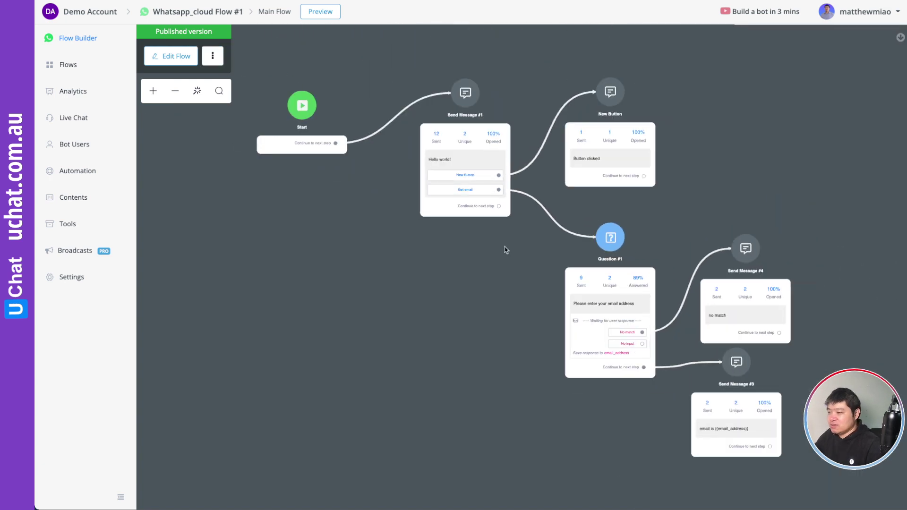
{"action": "scroll", "coordinate": [404, 289], "scroll_direction": "up", "scroll_amount": 3}
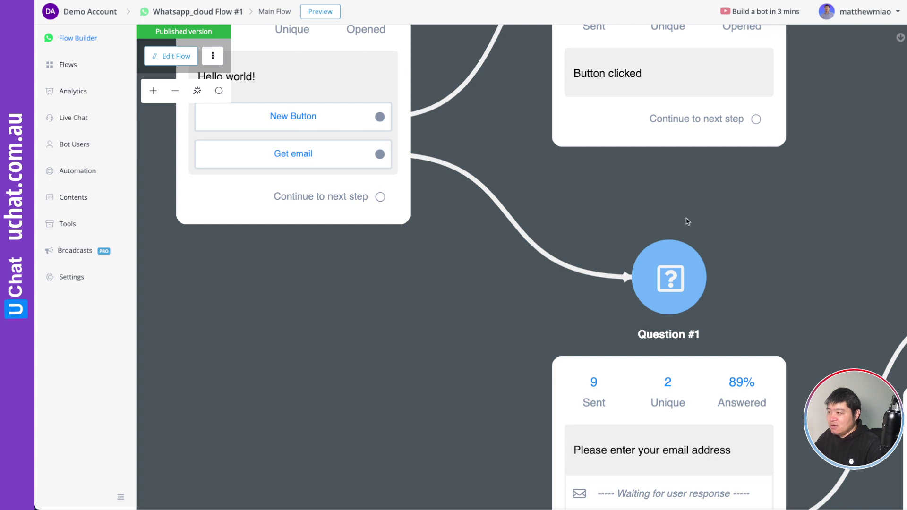
{"action": "scroll", "coordinate": [688, 222], "scroll_direction": "up", "scroll_amount": 3}
{"action": "scroll", "coordinate": [687, 221], "scroll_direction": "right", "scroll_amount": 1}
{"action": "scroll", "coordinate": [712, 338], "scroll_direction": "down", "scroll_amount": 2}
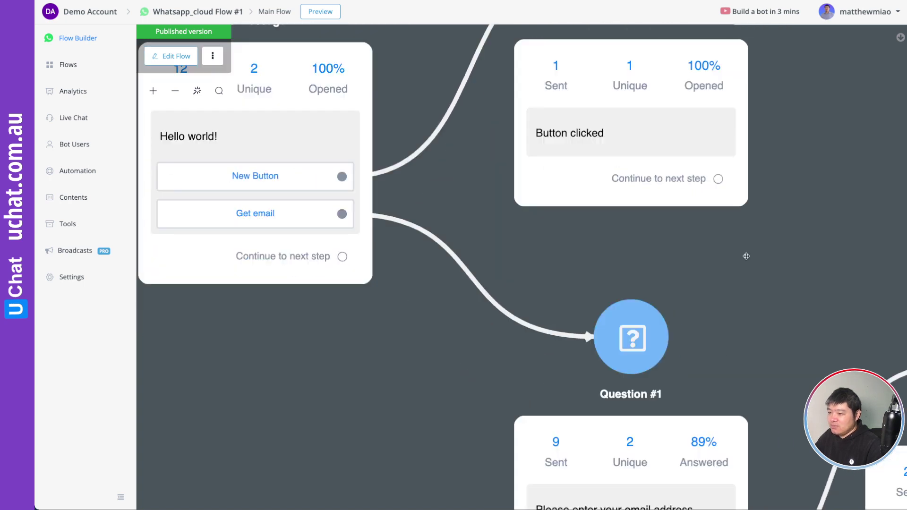
{"action": "scroll", "coordinate": [745, 256], "scroll_direction": "down", "scroll_amount": 5}
{"action": "scroll", "coordinate": [702, 144], "scroll_direction": "right", "scroll_amount": 3}
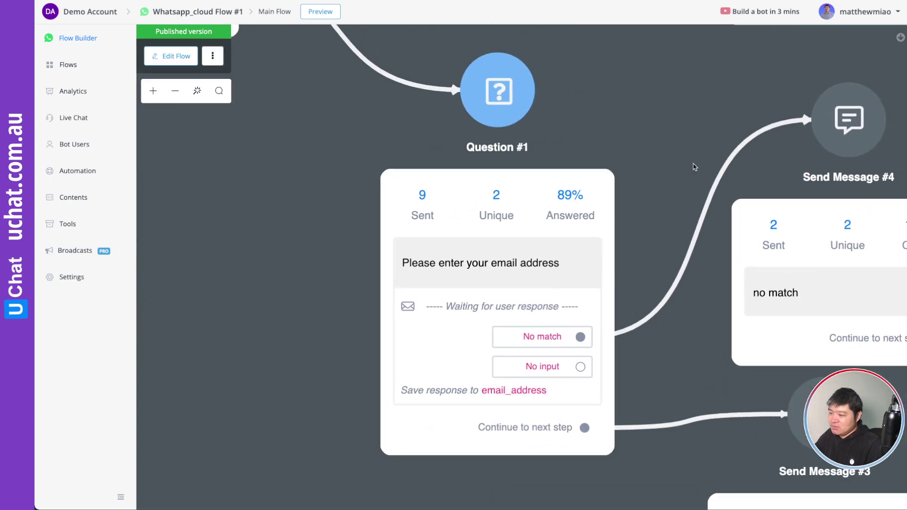
{"action": "left_click_drag", "start_coordinate": [680, 130], "coordinate": [521, 195]}
{"action": "left_click_drag", "start_coordinate": [520, 157], "coordinate": [716, 281]}
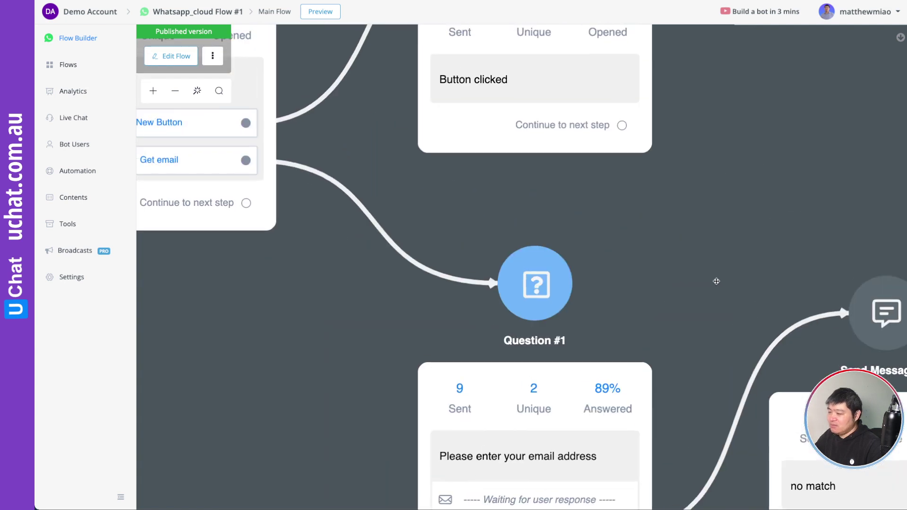
{"action": "scroll", "coordinate": [716, 281], "scroll_direction": "down", "scroll_amount": 5}
{"action": "scroll", "coordinate": [715, 282], "scroll_direction": "up", "scroll_amount": 3}
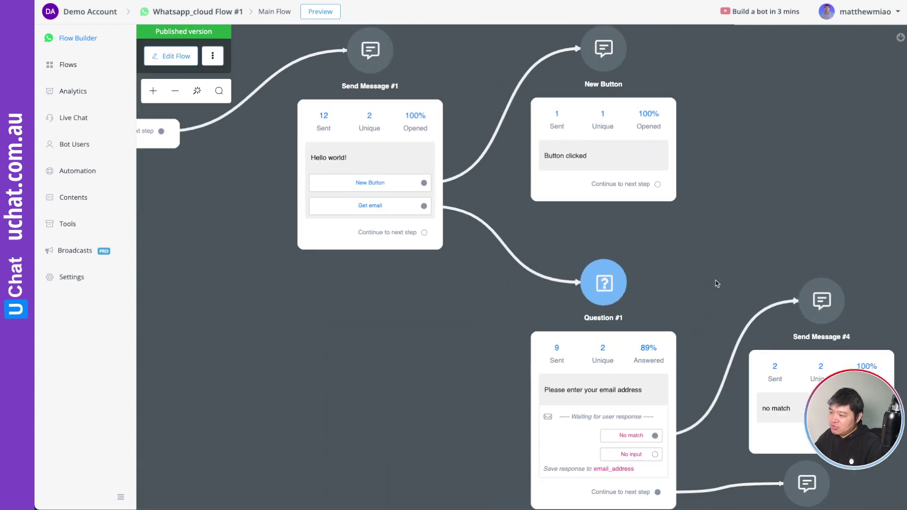
{"action": "scroll", "coordinate": [698, 296], "scroll_direction": "up", "scroll_amount": 1}
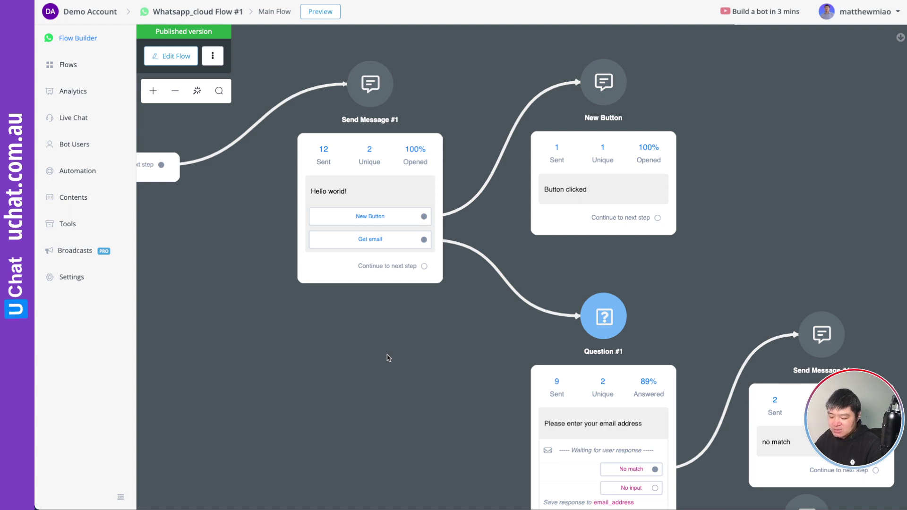
{"action": "left_click_drag", "start_coordinate": [361, 342], "coordinate": [489, 373]}
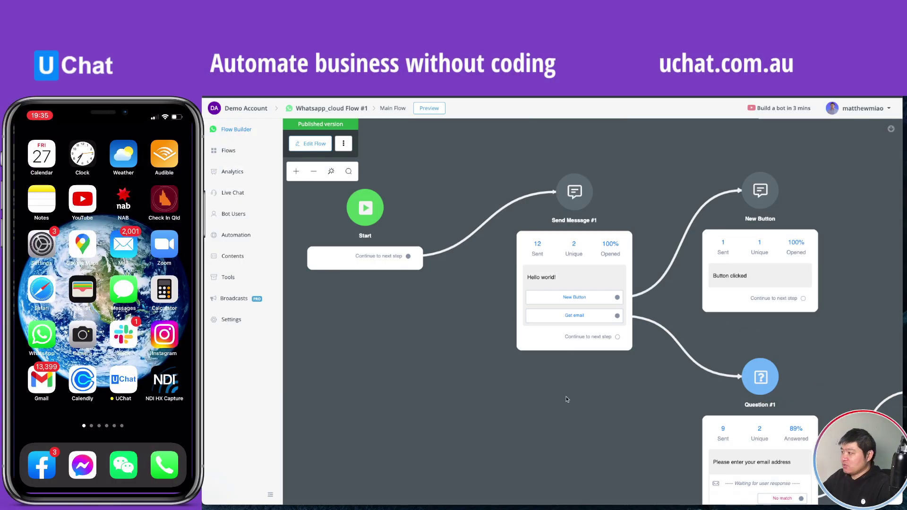
Send the flow preview to the phone and reply to the bot's email question with a test address.
{"action": "left_click", "coordinate": [429, 108]}
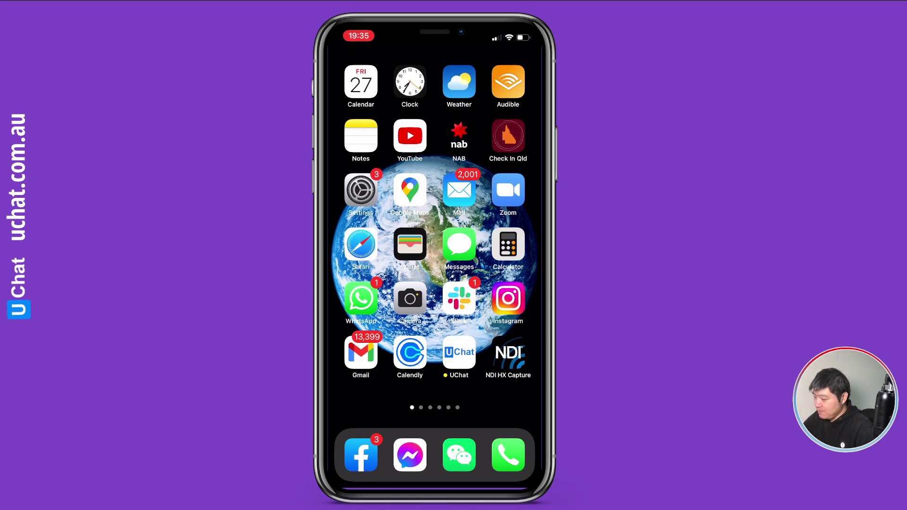
{"action": "left_click", "coordinate": [361, 298]}
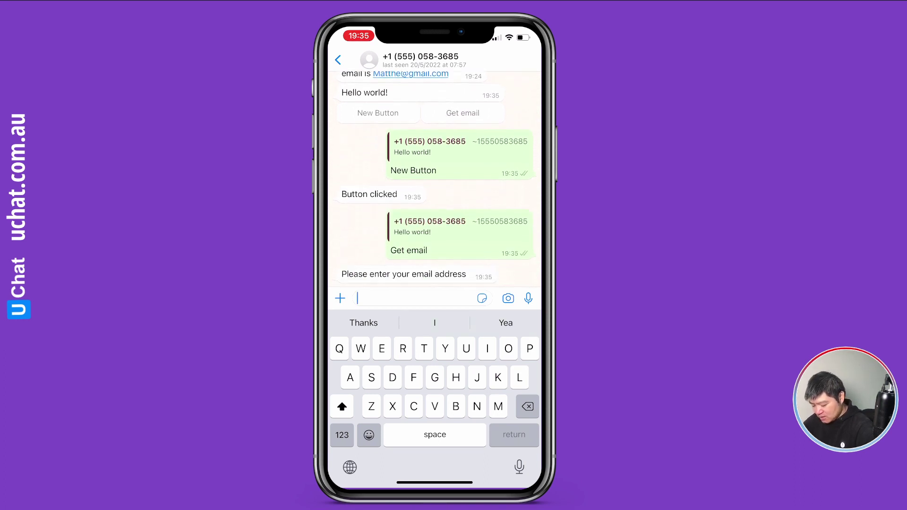
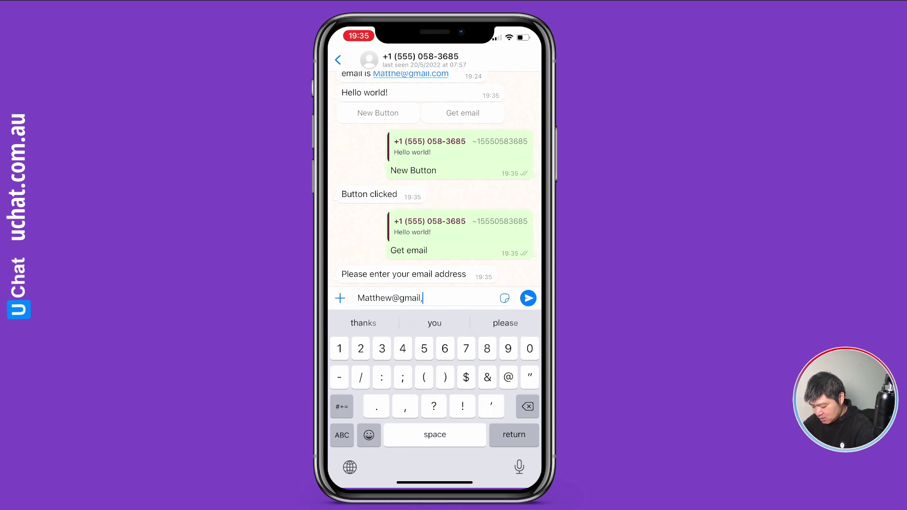
{"action": "left_click", "coordinate": [528, 298]}
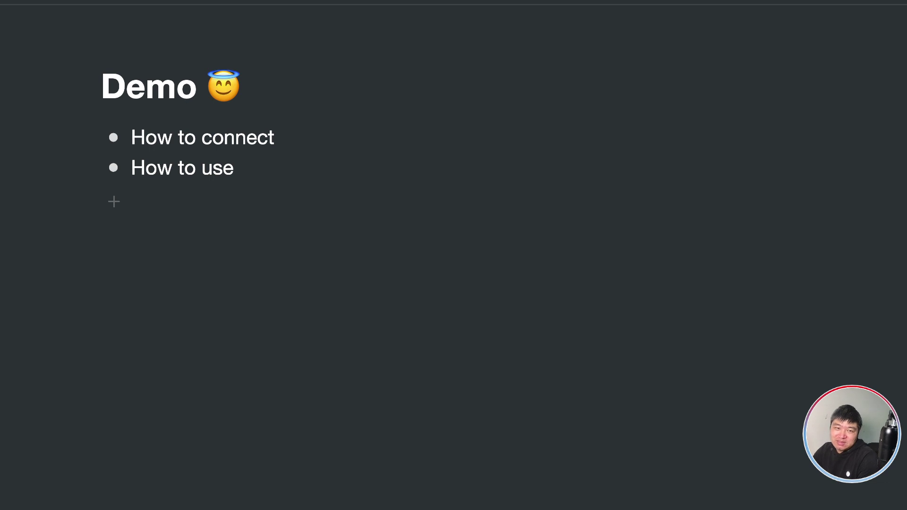
Review the What's the holding up notes, then return to the outline and open What's next.
{"action": "key", "text": "super+bracketleft"}
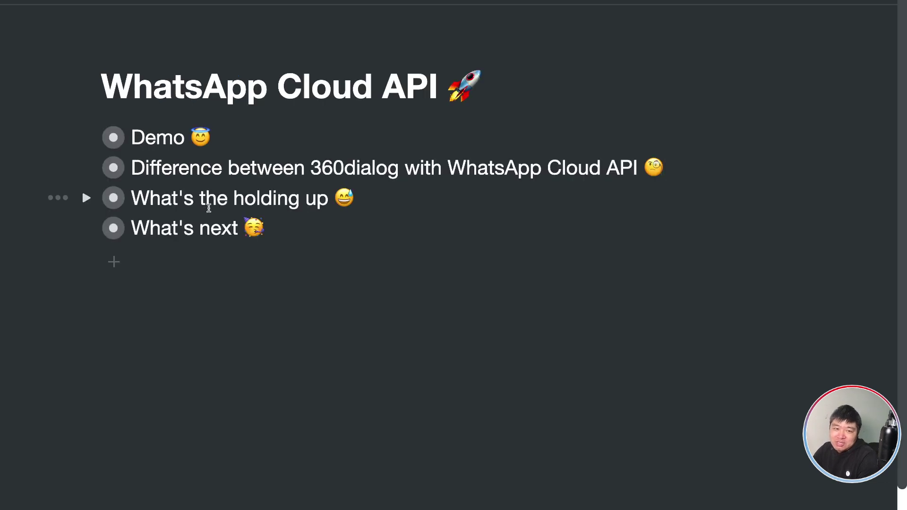
{"action": "left_click", "coordinate": [114, 198]}
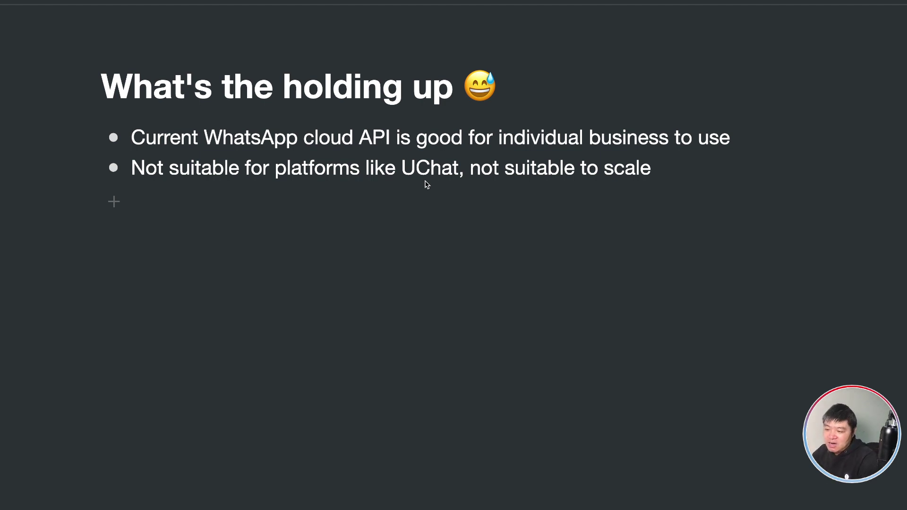
{"action": "key", "text": "super+Down"}
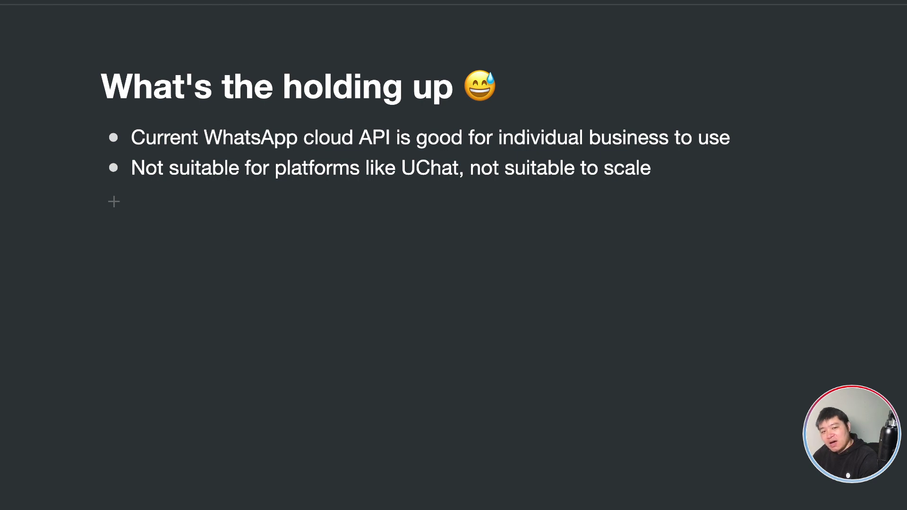
{"action": "key", "text": "super+["}
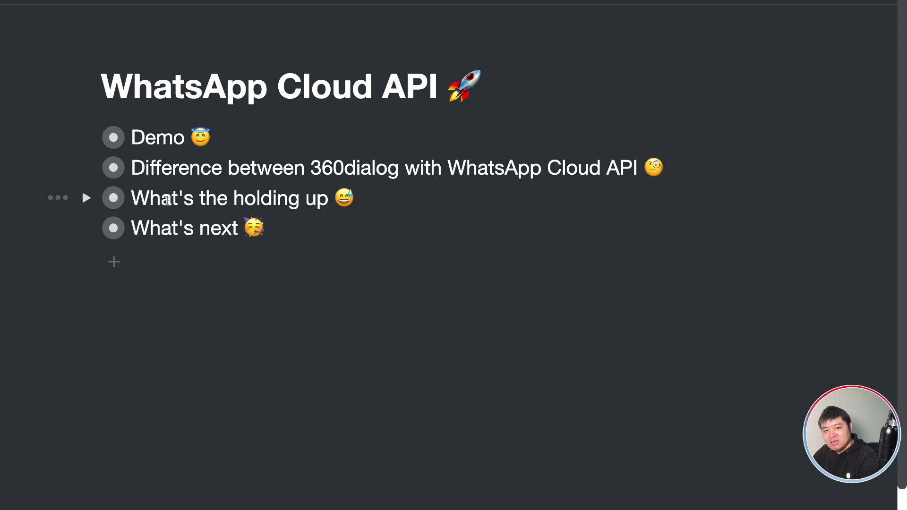
{"action": "left_click", "coordinate": [113, 229]}
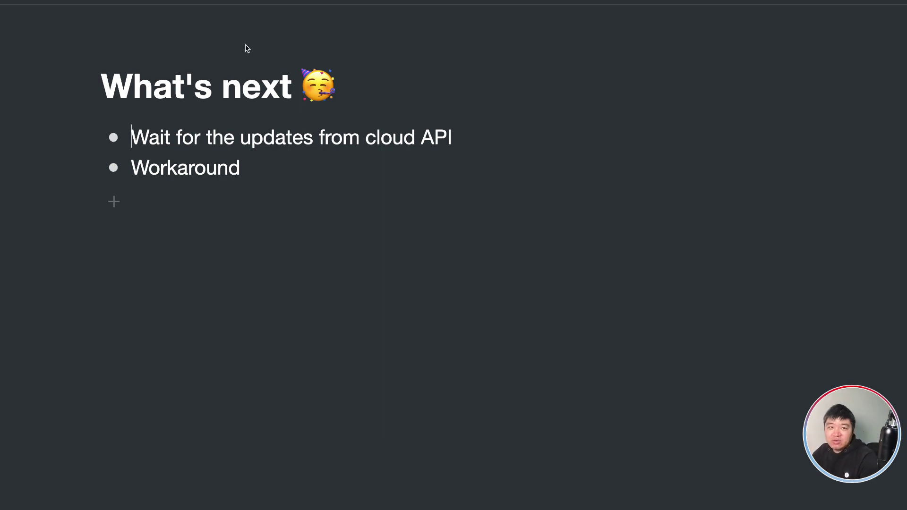
{"action": "key", "text": "super+bracketleft"}
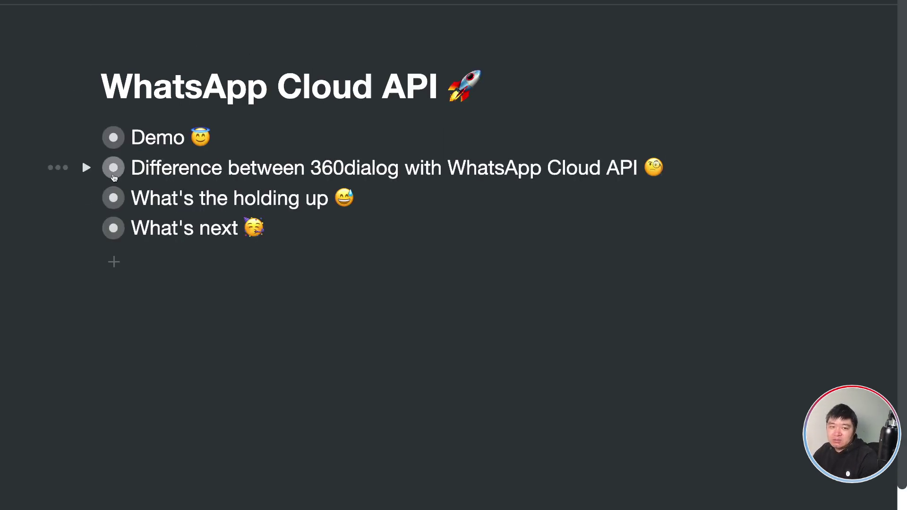
Move the 360dialog comparison item below What's next and open its comparison page.
{"action": "left_click_drag", "start_coordinate": [114, 168], "coordinate": [111, 241]}
{"action": "left_click", "coordinate": [213, 249]}
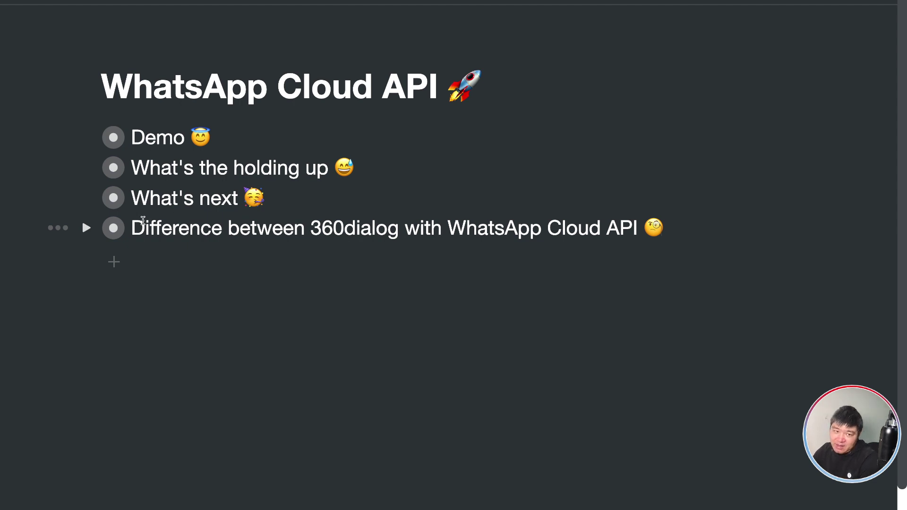
{"action": "left_click", "coordinate": [113, 229]}
{"action": "scroll", "coordinate": [441, 241], "scroll_direction": "down", "scroll_amount": 4}
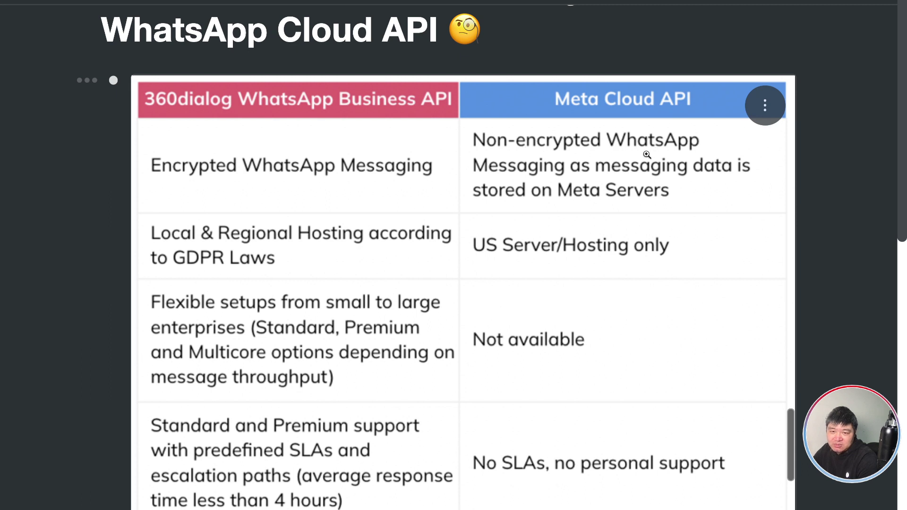
Scroll down the 360dialog vs Meta Cloud API table to the account-activation rows.
{"action": "scroll", "coordinate": [654, 176], "scroll_direction": "down", "scroll_amount": 3}
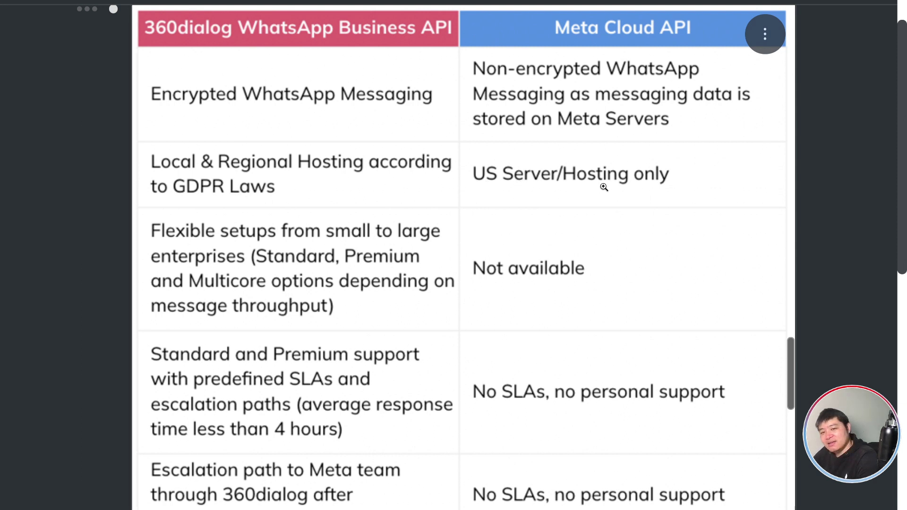
{"action": "scroll", "coordinate": [603, 187], "scroll_direction": "down", "scroll_amount": 3}
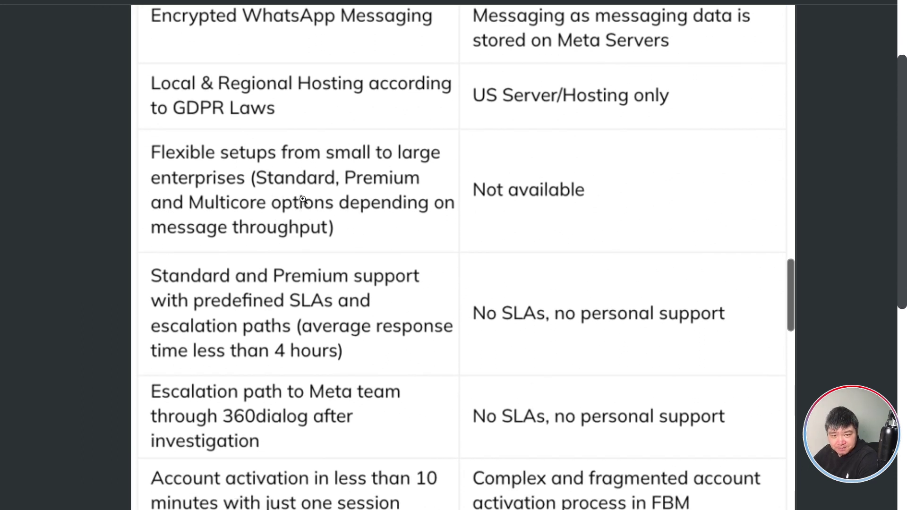
{"action": "scroll", "coordinate": [306, 225], "scroll_direction": "down", "scroll_amount": 2}
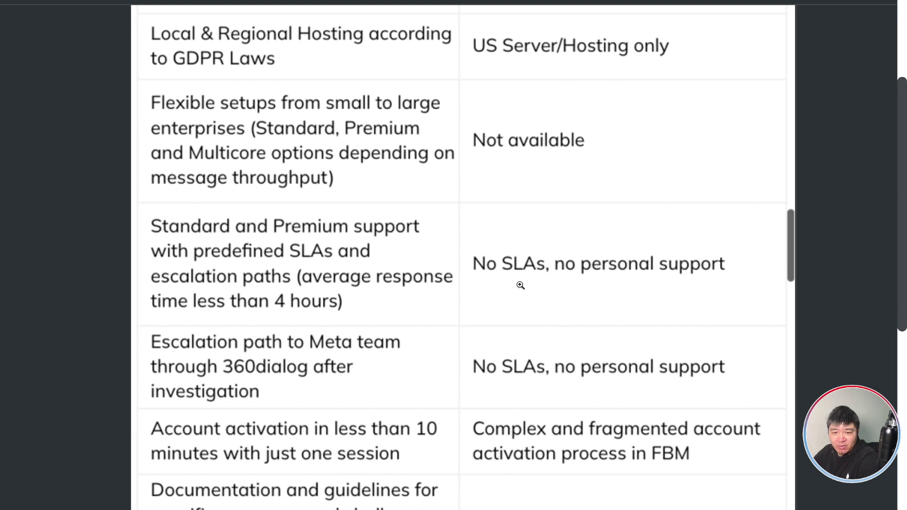
{"action": "scroll", "coordinate": [601, 279], "scroll_direction": "down", "scroll_amount": 2}
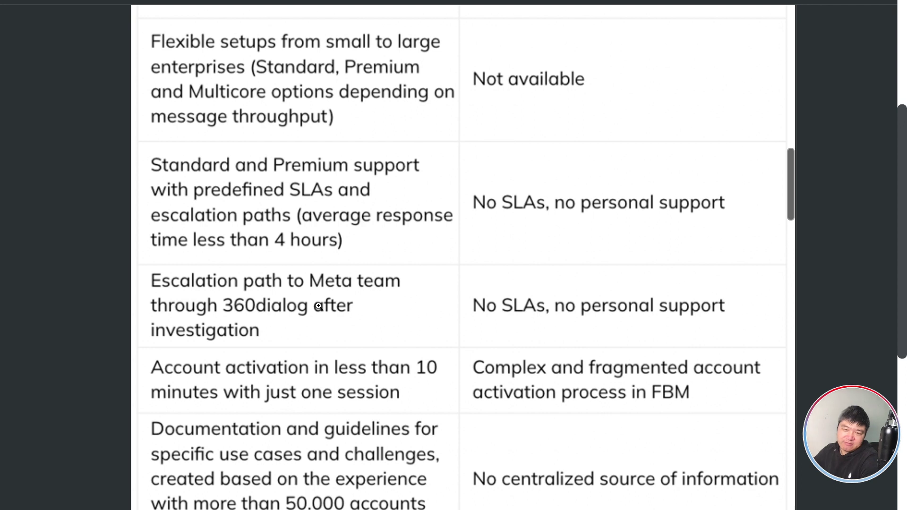
{"action": "scroll", "coordinate": [319, 305], "scroll_direction": "down", "scroll_amount": 1}
{"action": "scroll", "coordinate": [319, 305], "scroll_direction": "down", "scroll_amount": 4}
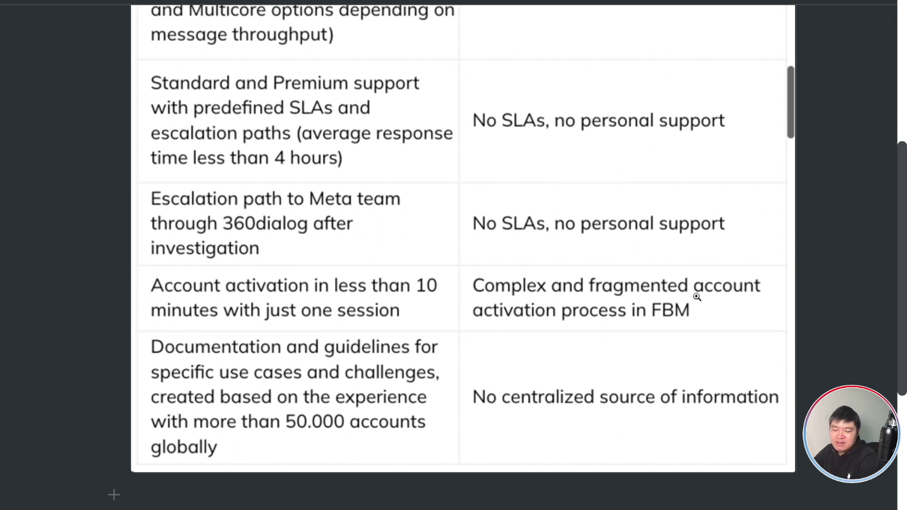
{"action": "scroll", "coordinate": [716, 300], "scroll_direction": "down", "scroll_amount": 1}
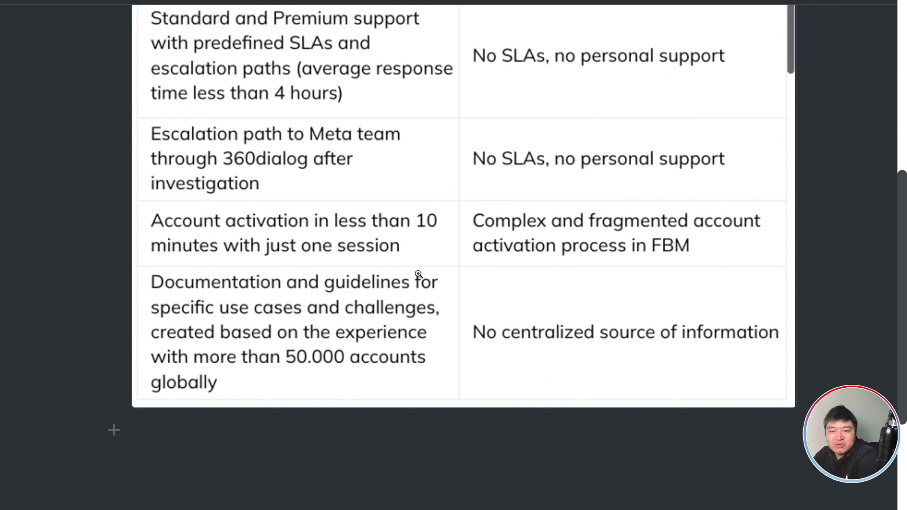
{"action": "scroll", "coordinate": [405, 255], "scroll_direction": "down", "scroll_amount": 1}
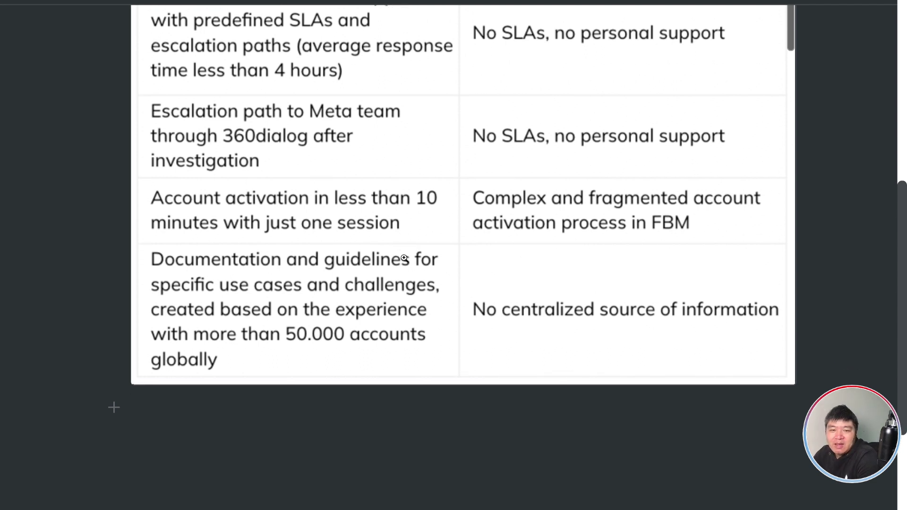